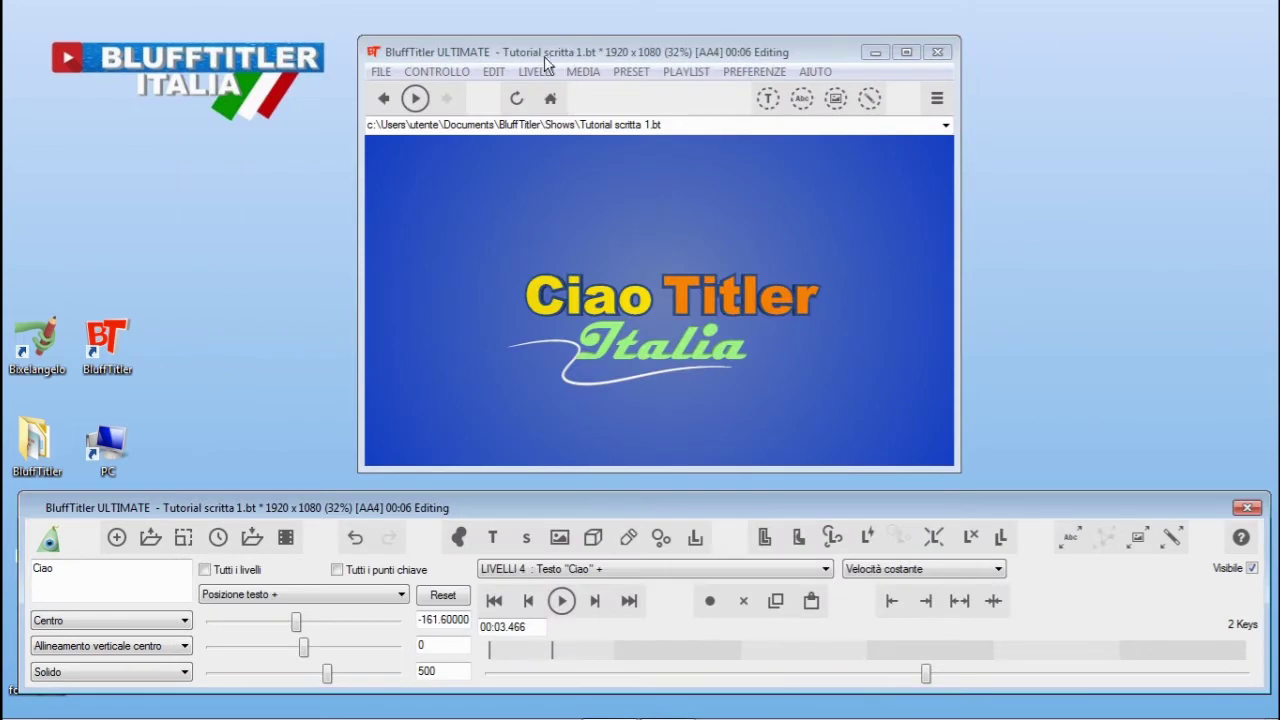
# Step: Open the text editing dialog for the "Ciao" text layer and close it without changing the text
pyautogui.click(535, 72)
pyautogui.press('Escape')
pyautogui.click(583, 72)
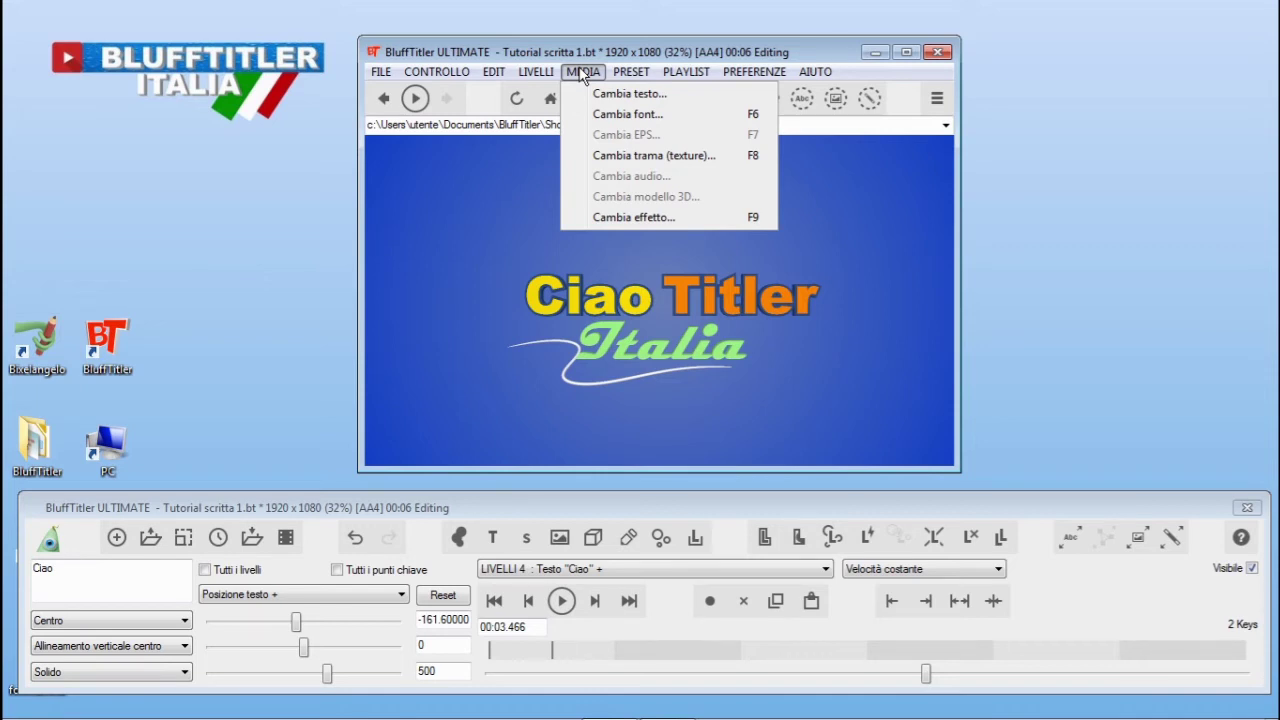
pyautogui.click(605, 94)
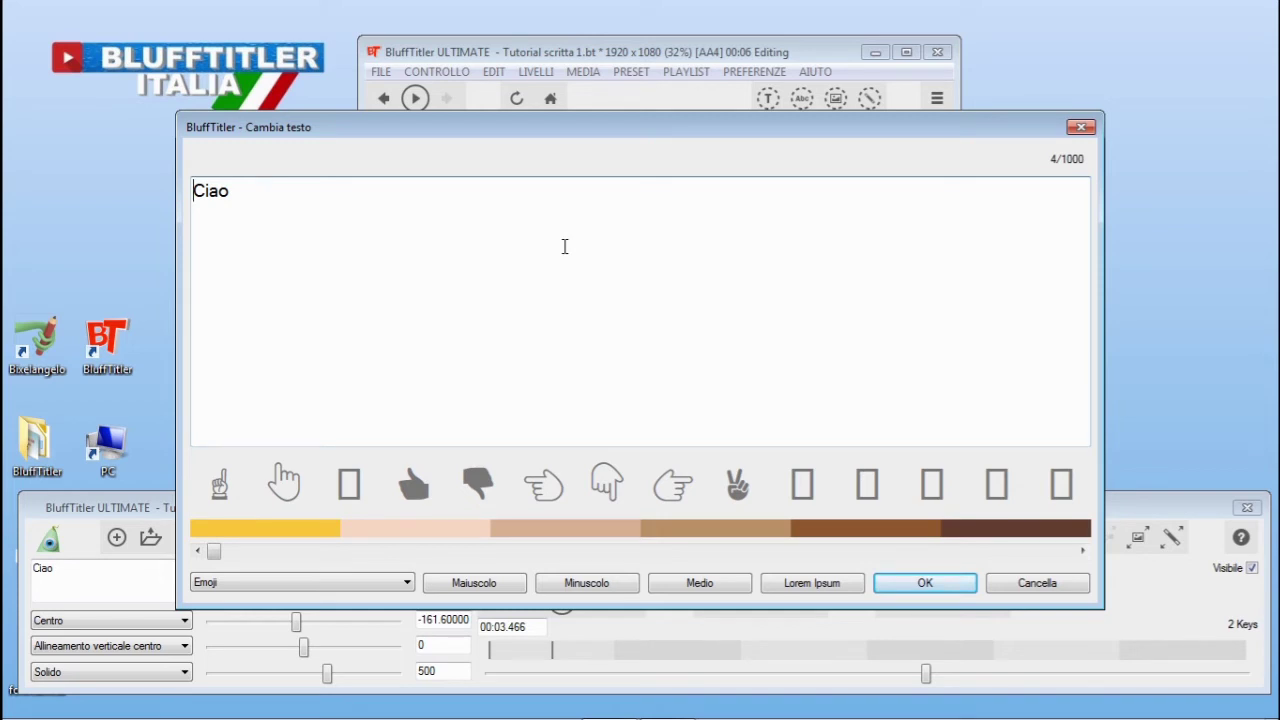
pyautogui.press('Escape')
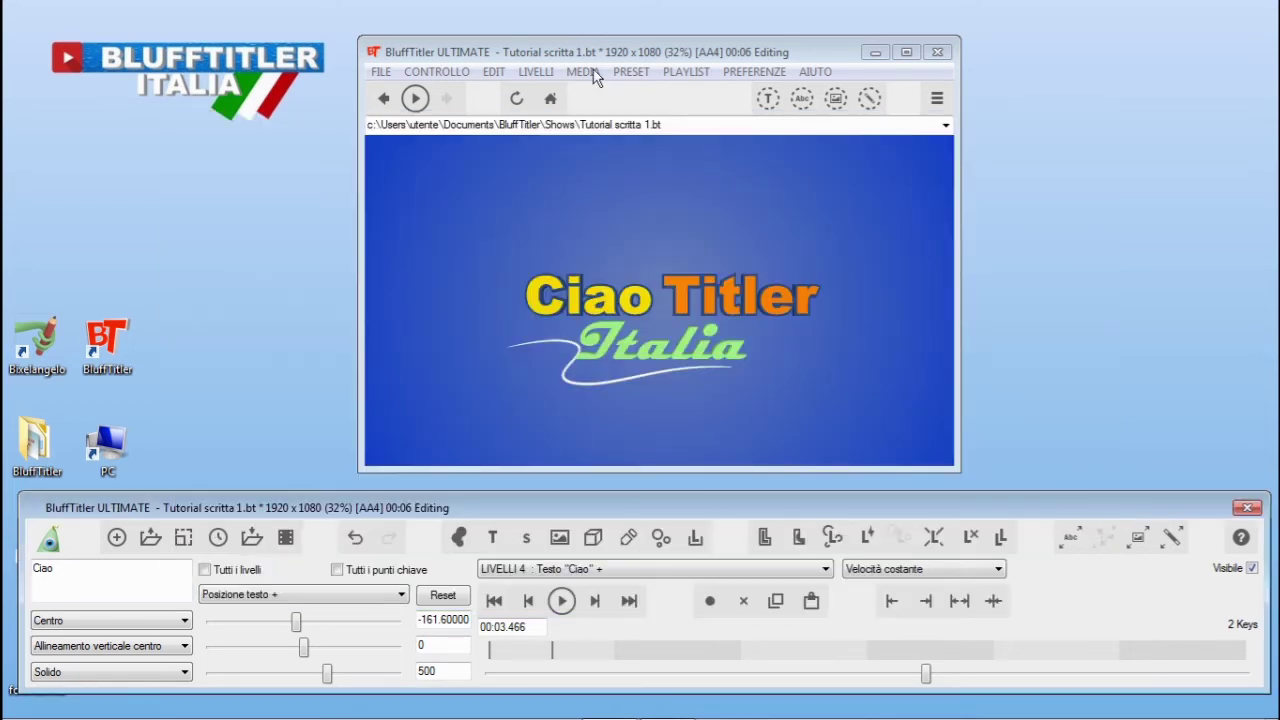
# Step: Browse the available pictures in the Textures folder for the "Ciao" layer's first texture, then close without choosing one
pyautogui.click(584, 72)
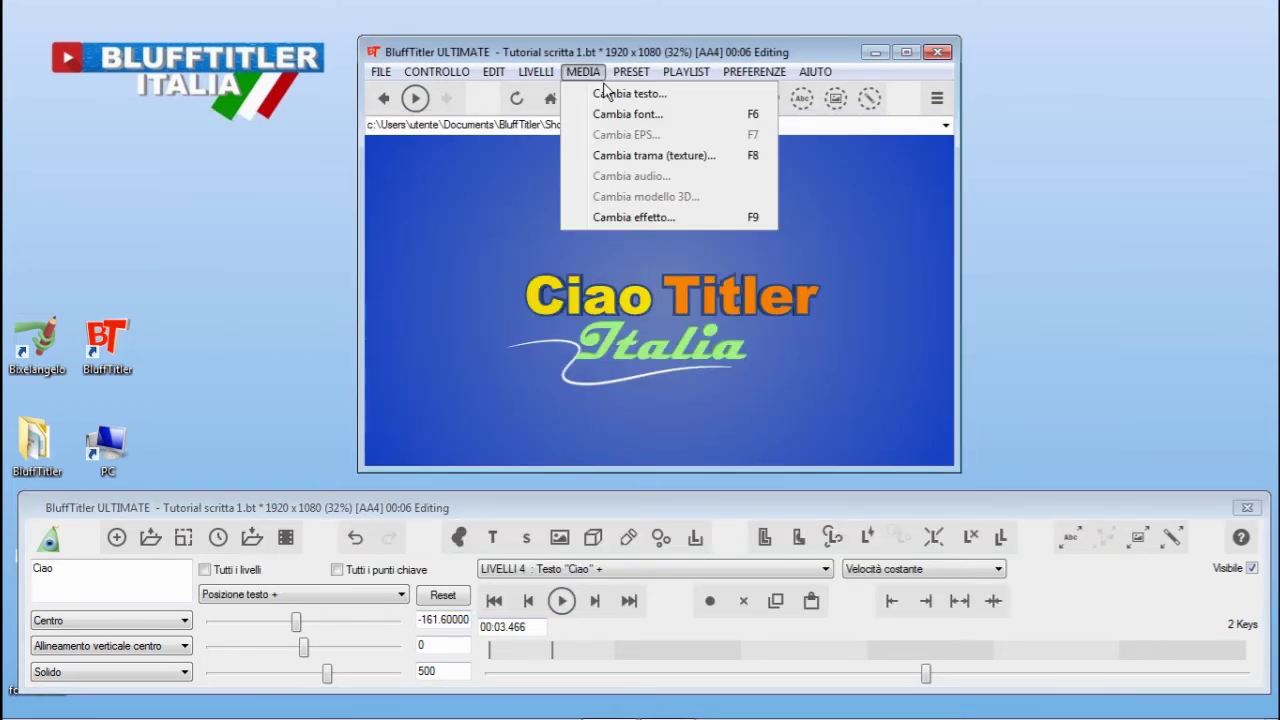
pyautogui.click(606, 93)
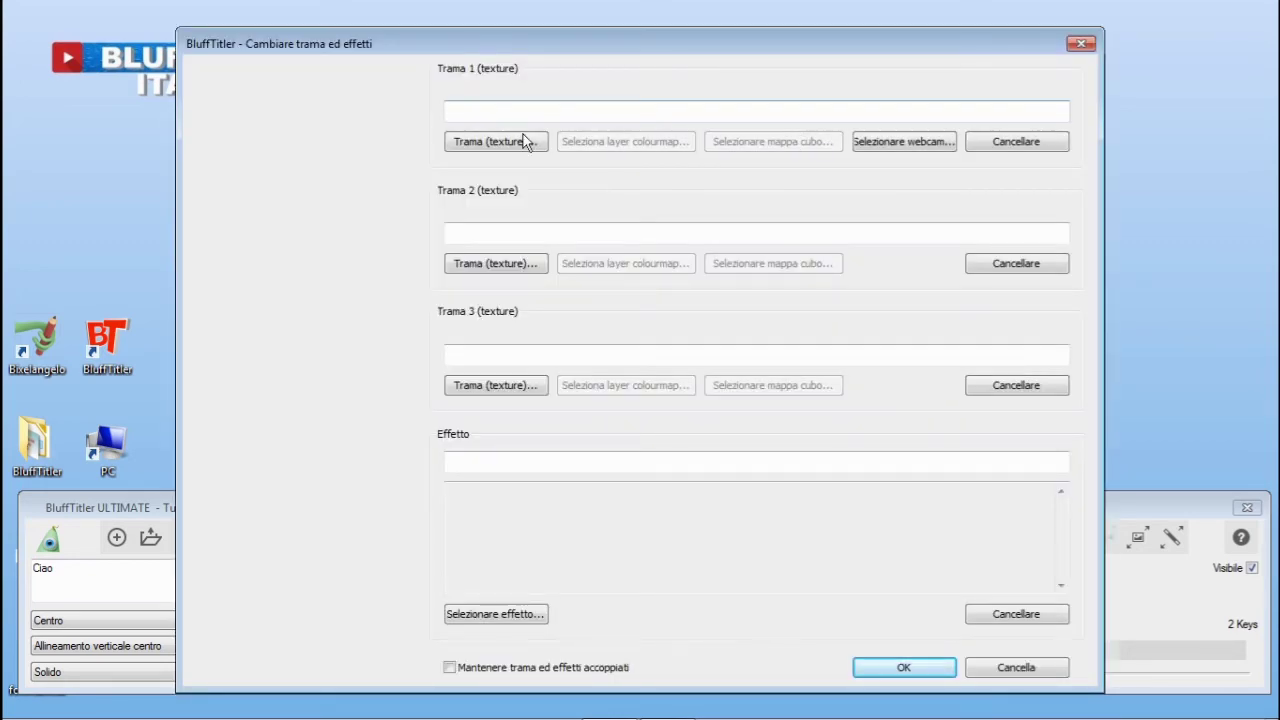
pyautogui.click(525, 143)
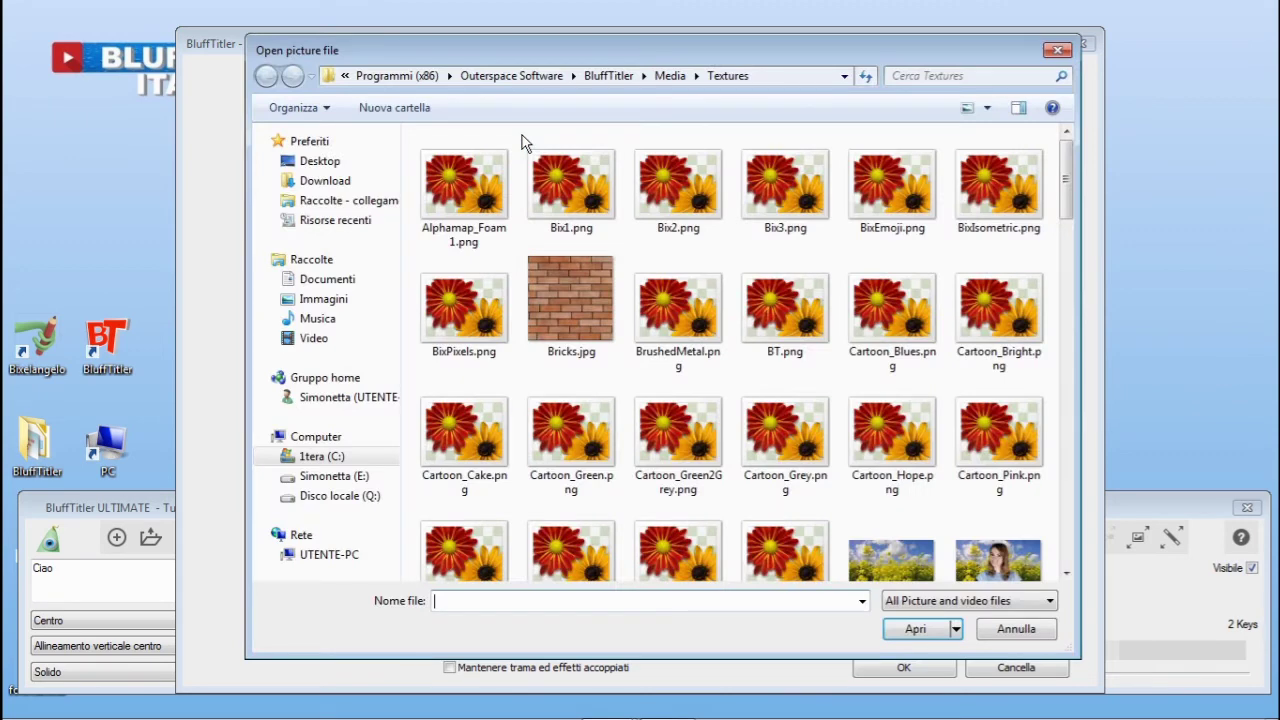
pyautogui.moveTo(1068, 195); pyautogui.dragTo(1071, 275)
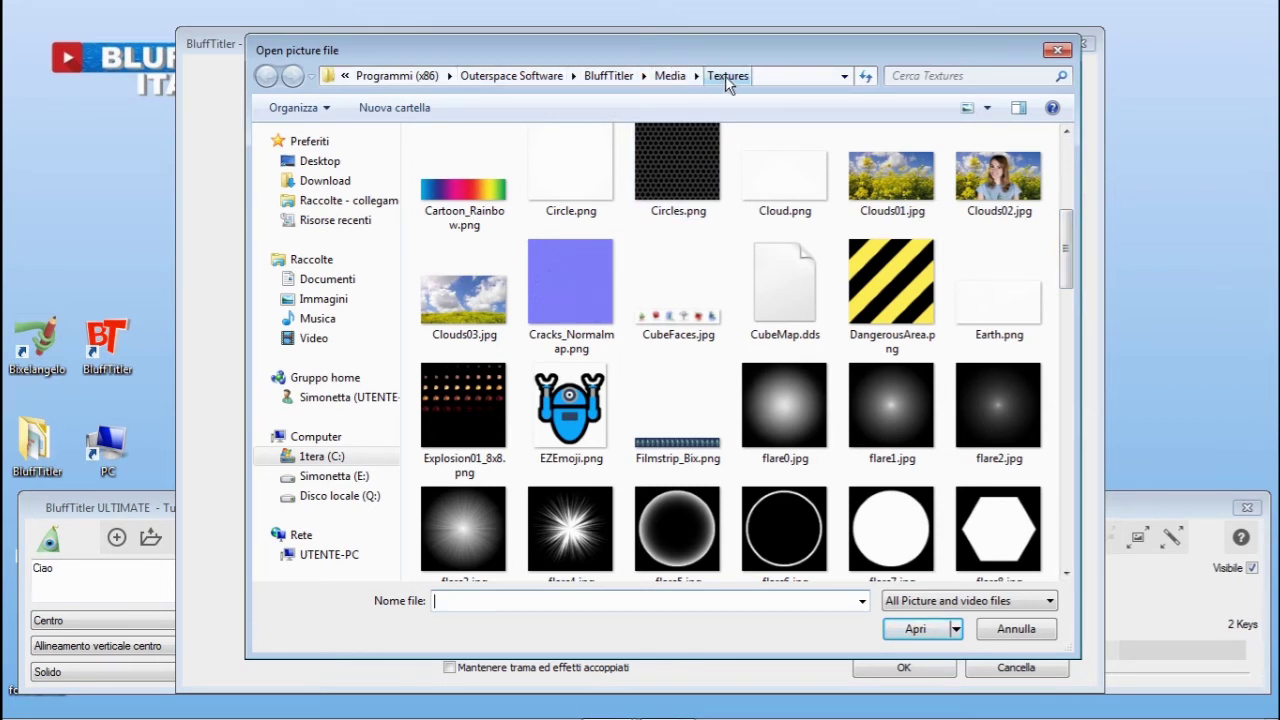
pyautogui.click(1057, 50)
pyautogui.click(1081, 43)
# Step: Replace the sketch file of layer 9, curvetta.eps, with Prova base scritta.eps
pyautogui.click(582, 71)
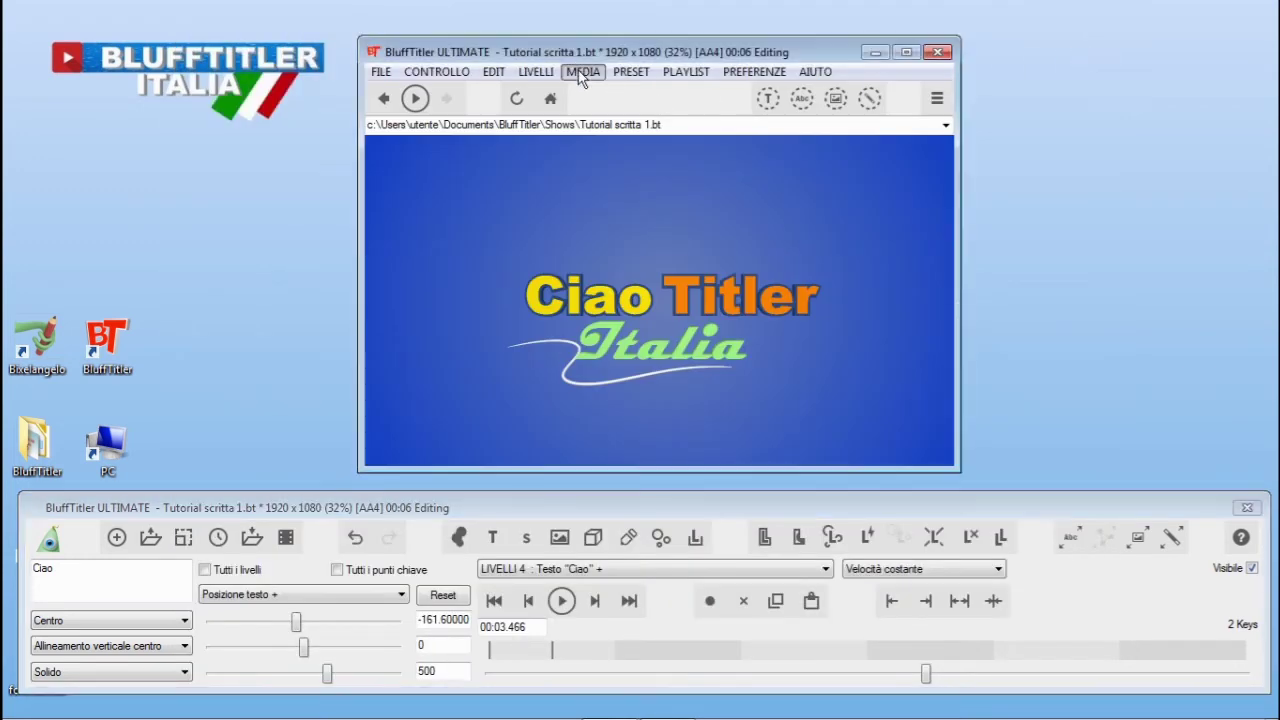
pyautogui.click(583, 71)
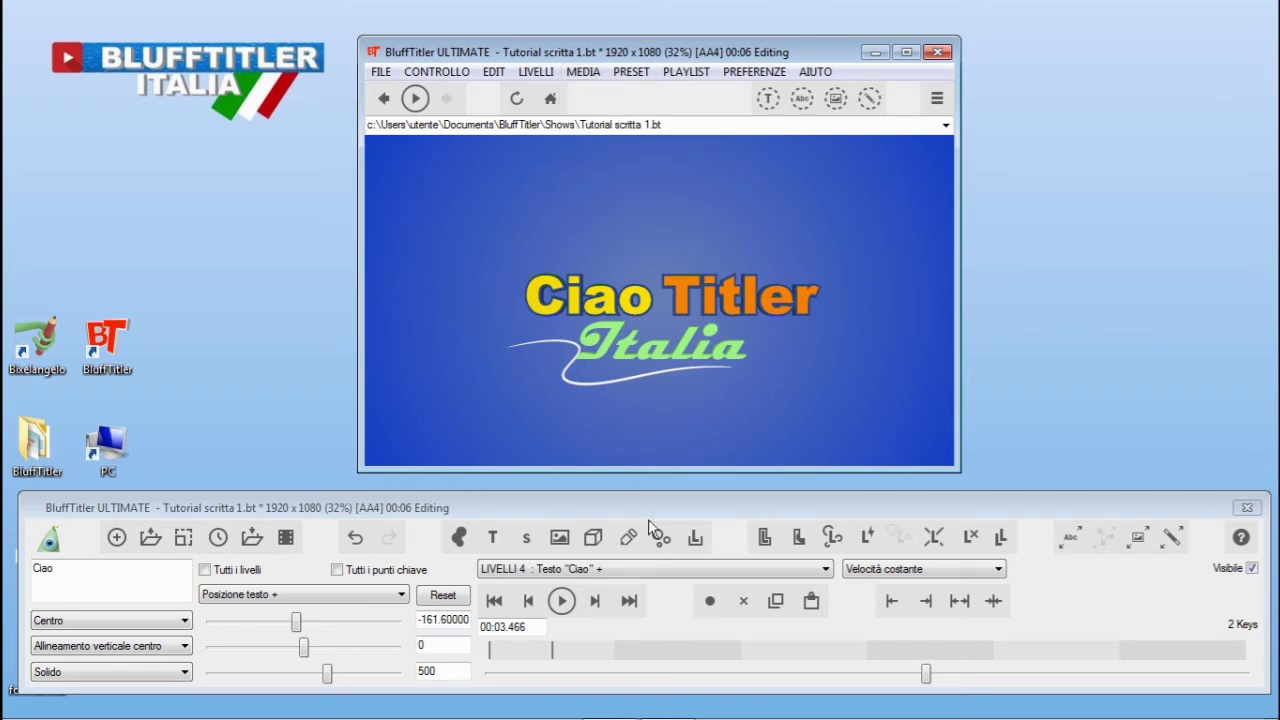
pyautogui.click(648, 519)
pyautogui.click(668, 570)
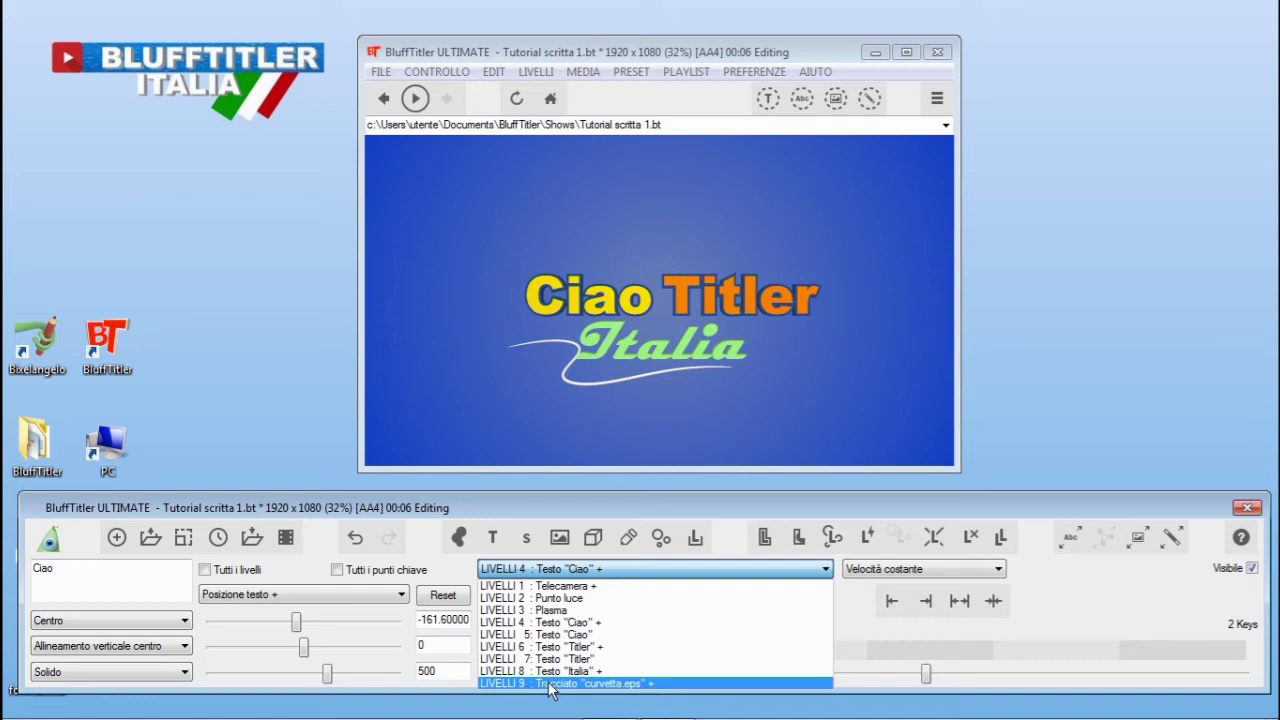
pyautogui.click(644, 684)
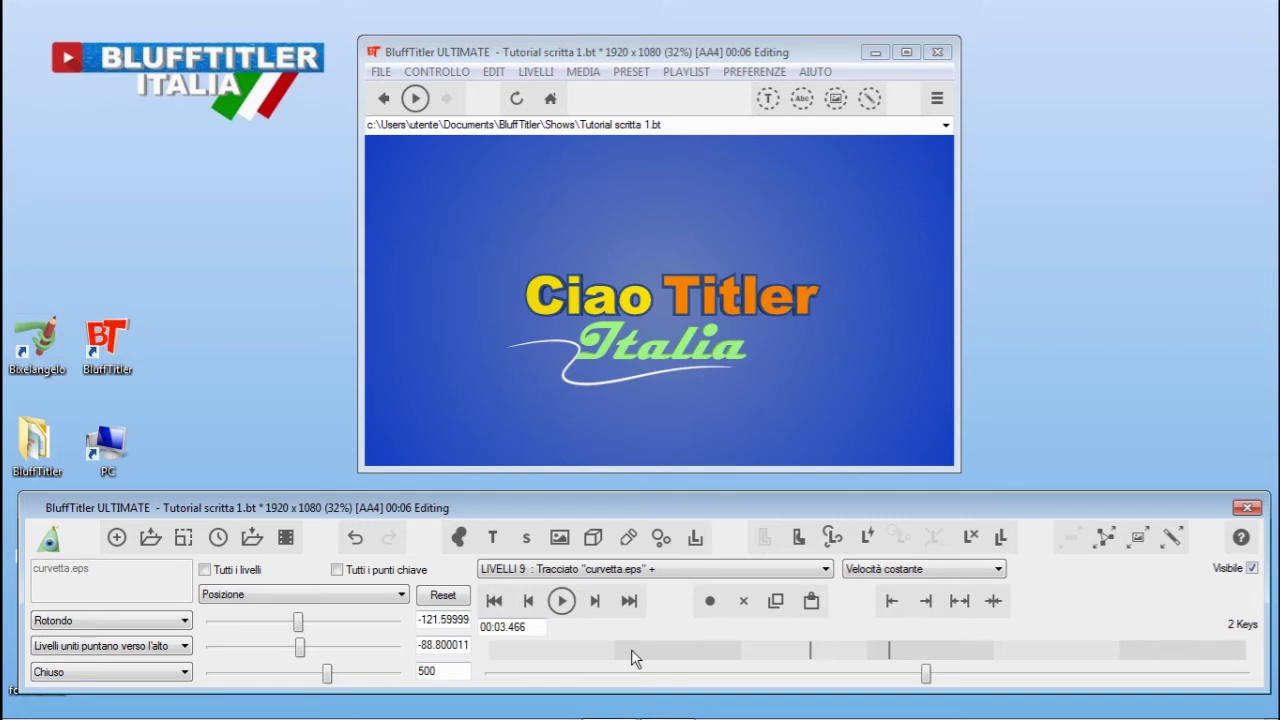
pyautogui.click(37, 346)
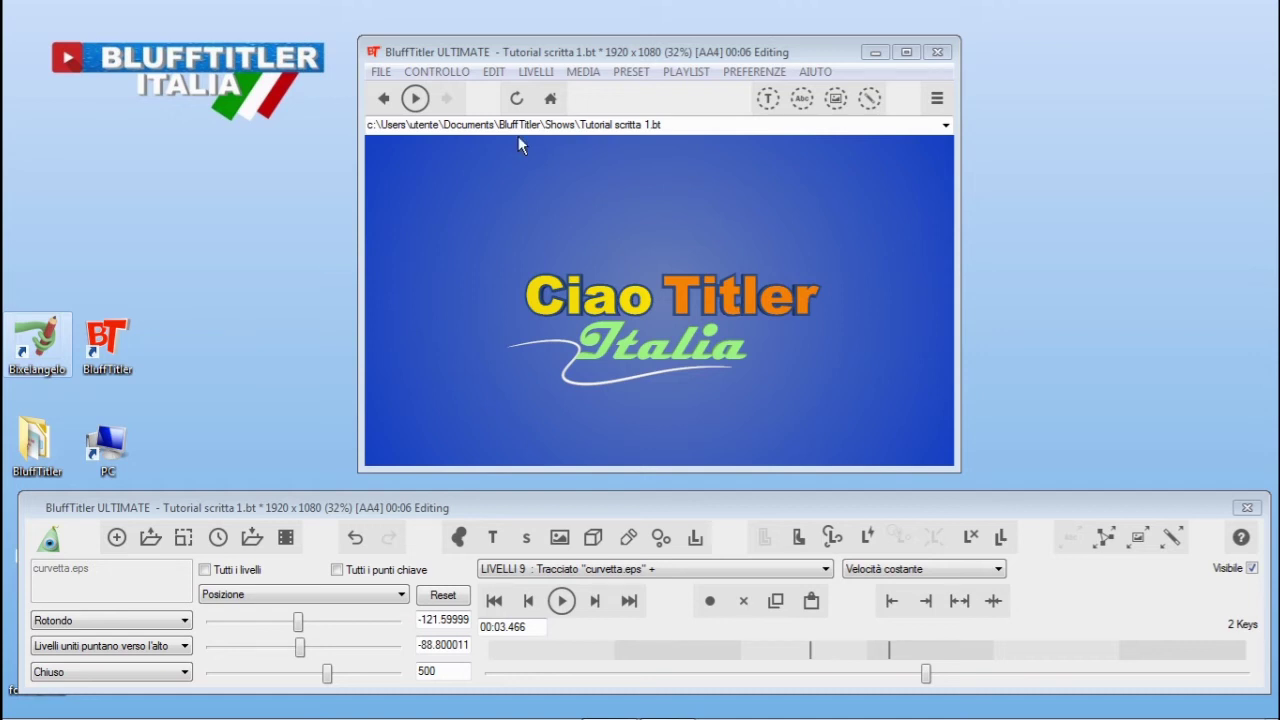
pyautogui.click(583, 71)
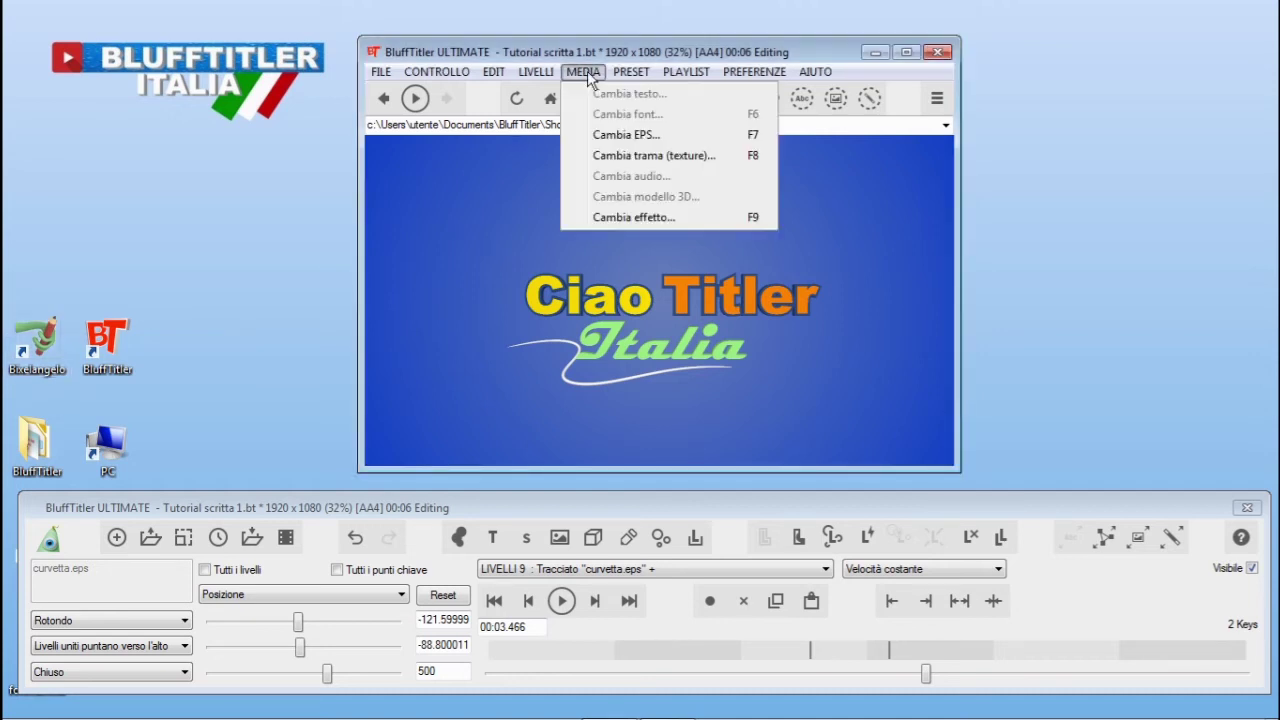
pyautogui.click(617, 135)
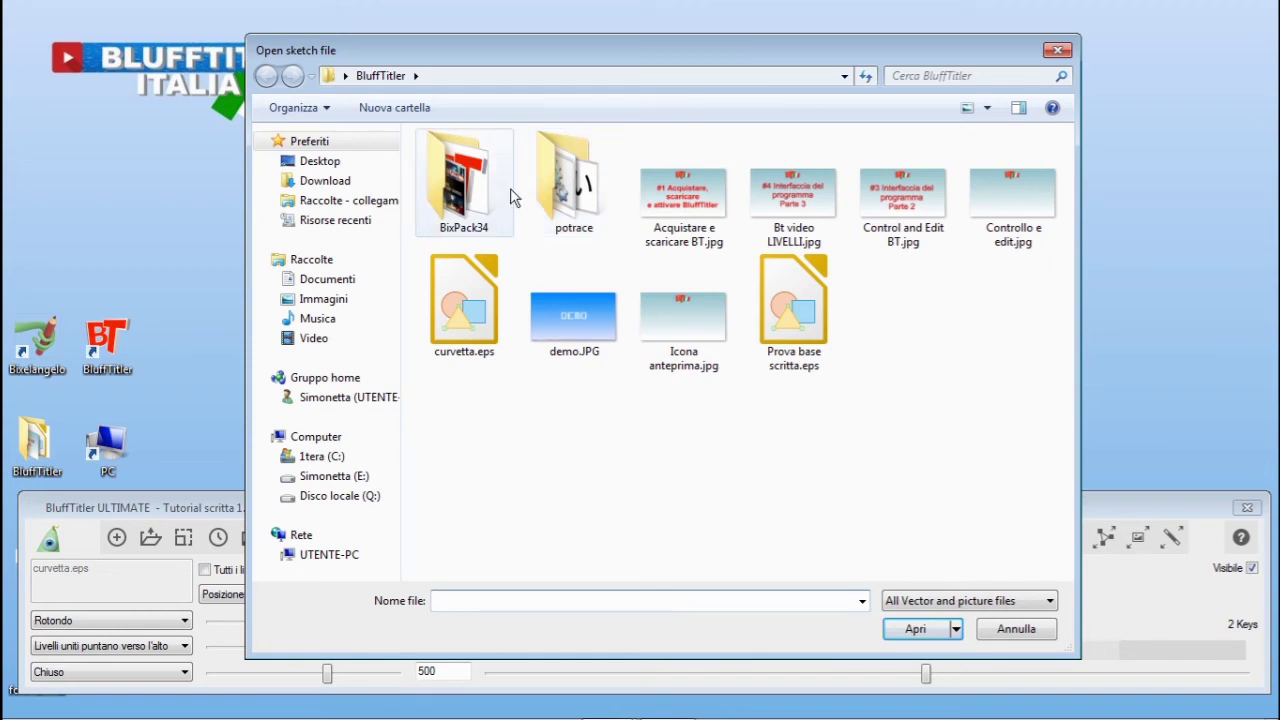
pyautogui.click(508, 272)
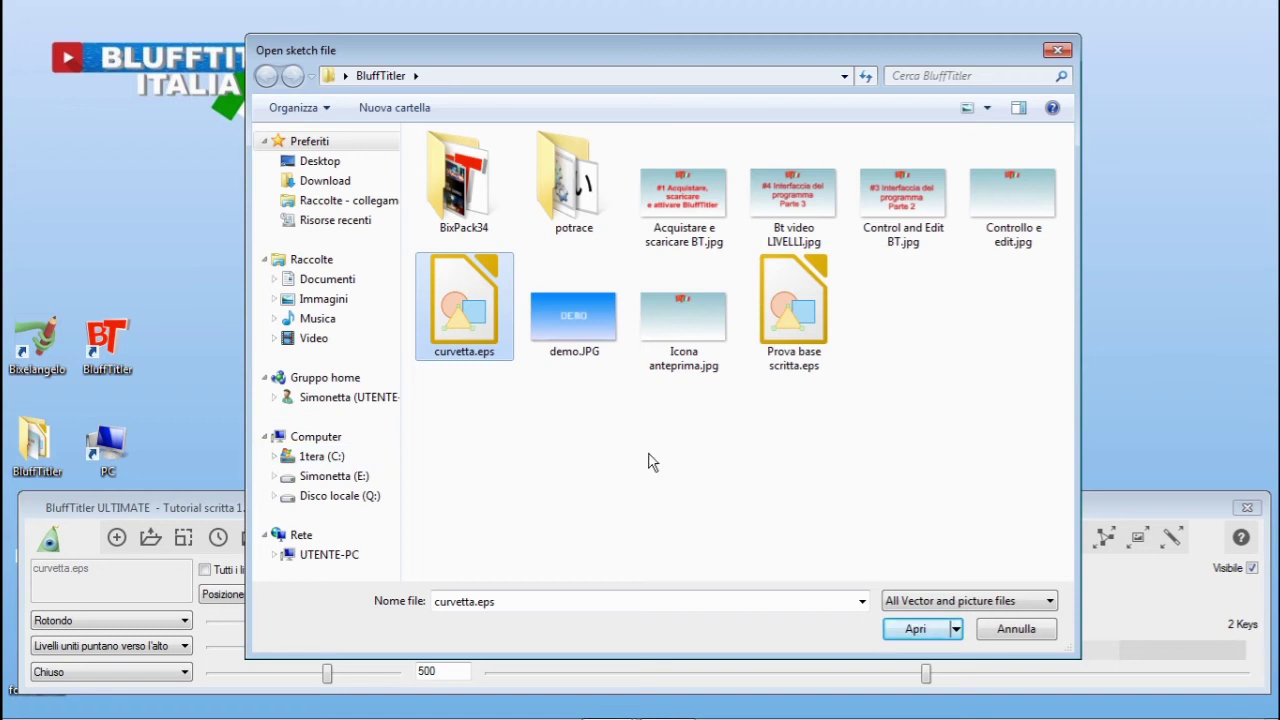
pyautogui.click(801, 287)
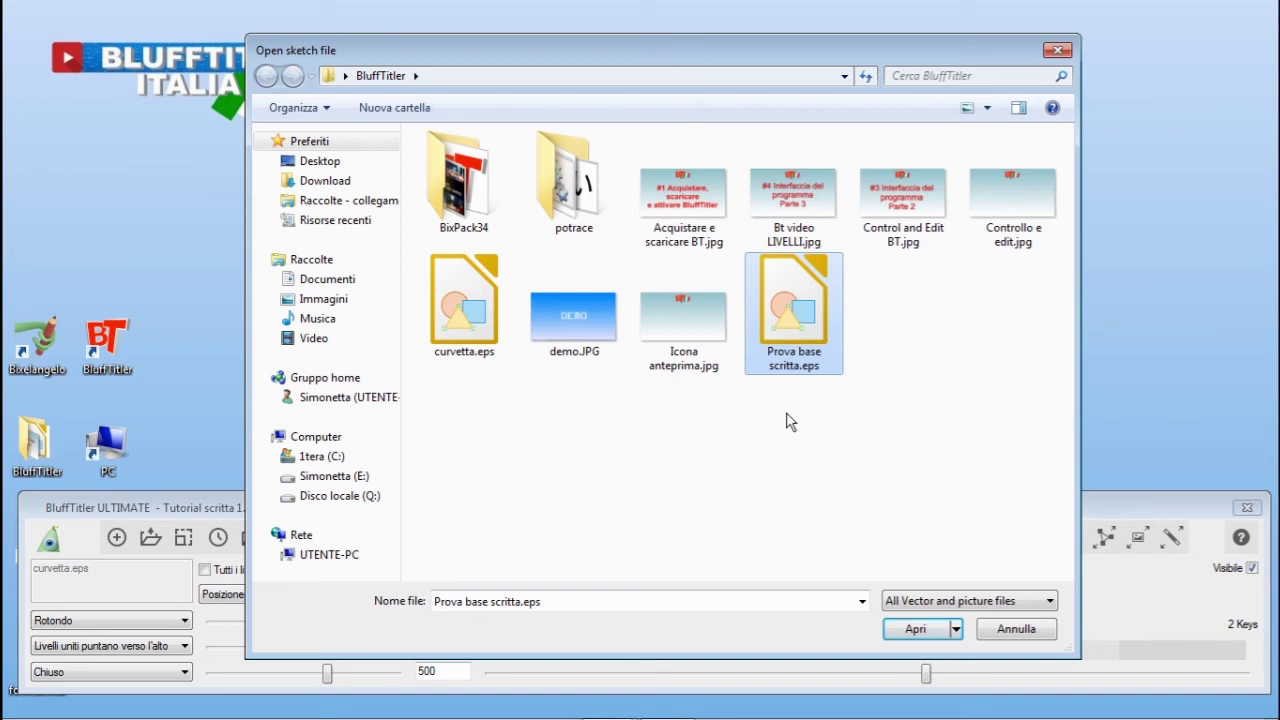
pyautogui.doubleClick(804, 305)
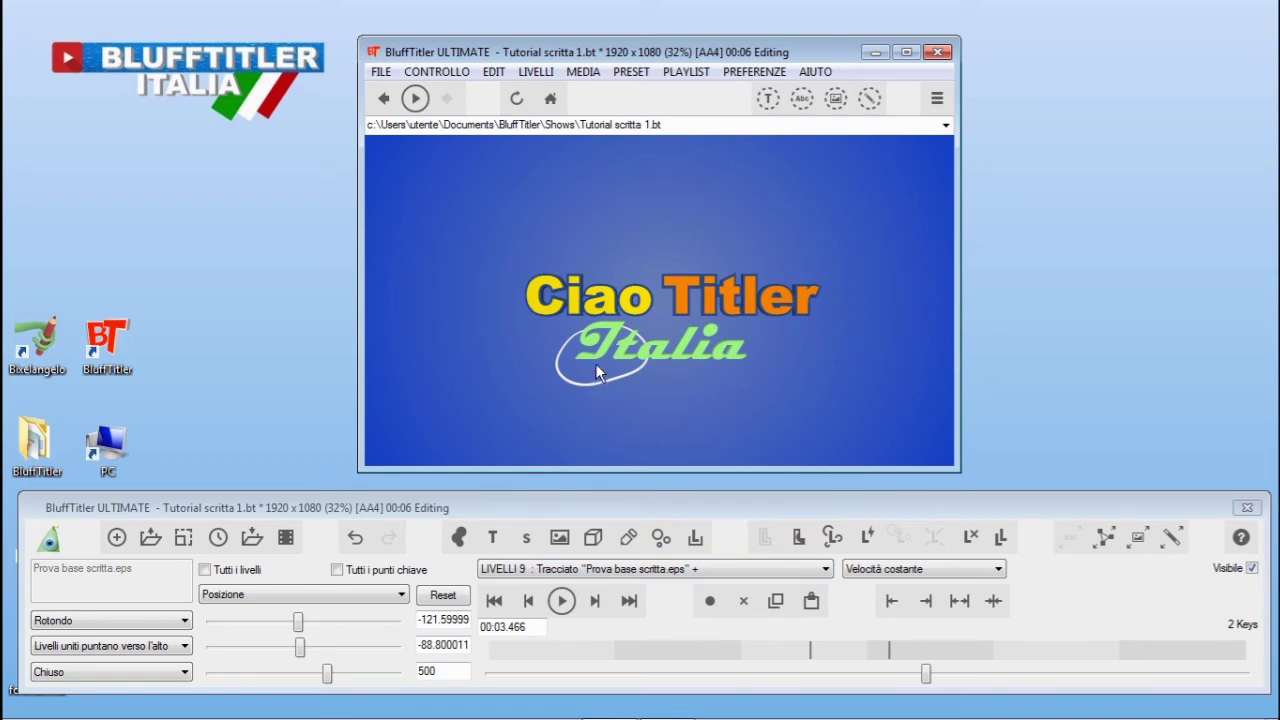
# Step: Examine the texture and effect settings available for the sketch layer and close them without changes
pyautogui.click(585, 74)
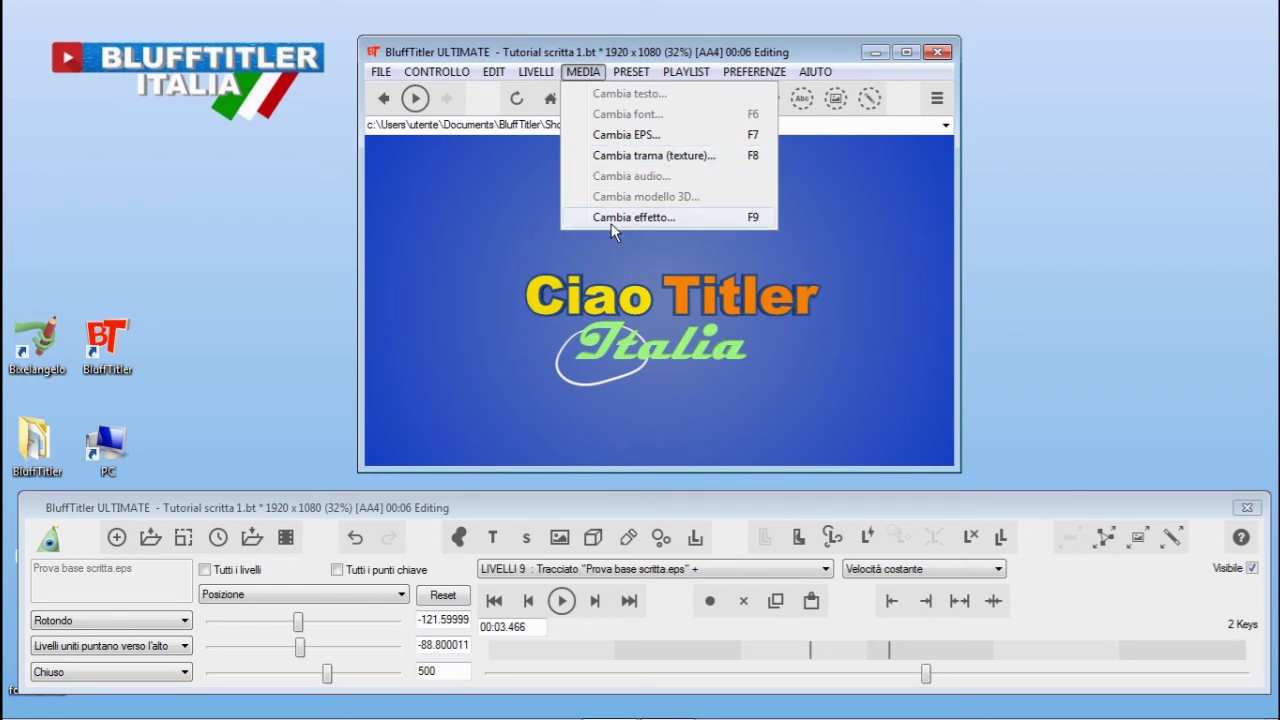
pyautogui.click(654, 155)
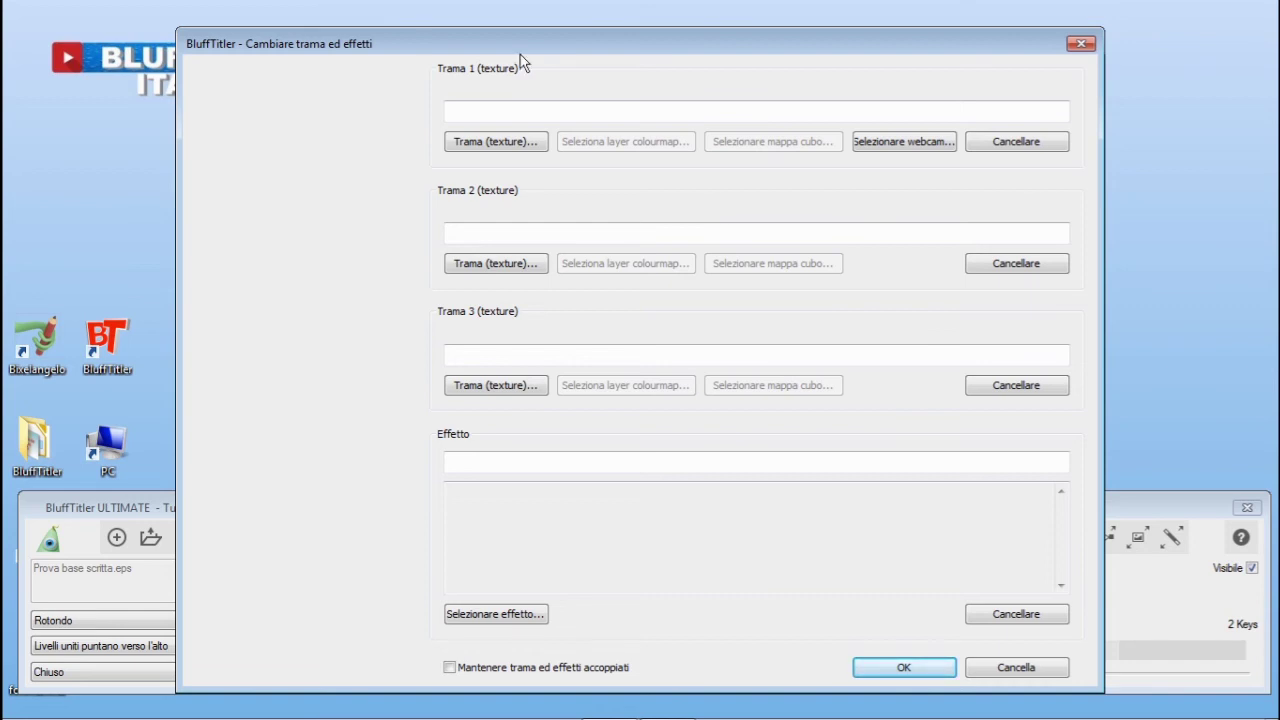
pyautogui.press('Escape')
pyautogui.click(585, 74)
pyautogui.click(640, 160)
pyautogui.click(1081, 43)
pyautogui.click(583, 72)
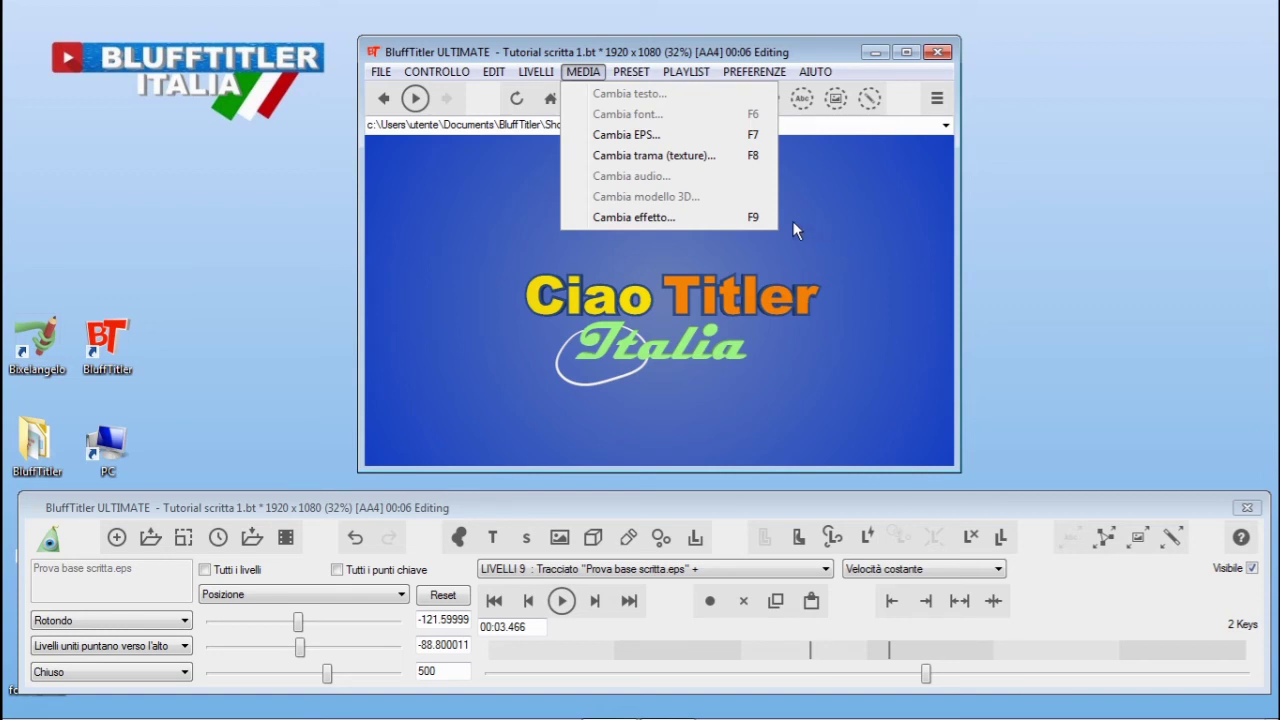
pyautogui.click(750, 217)
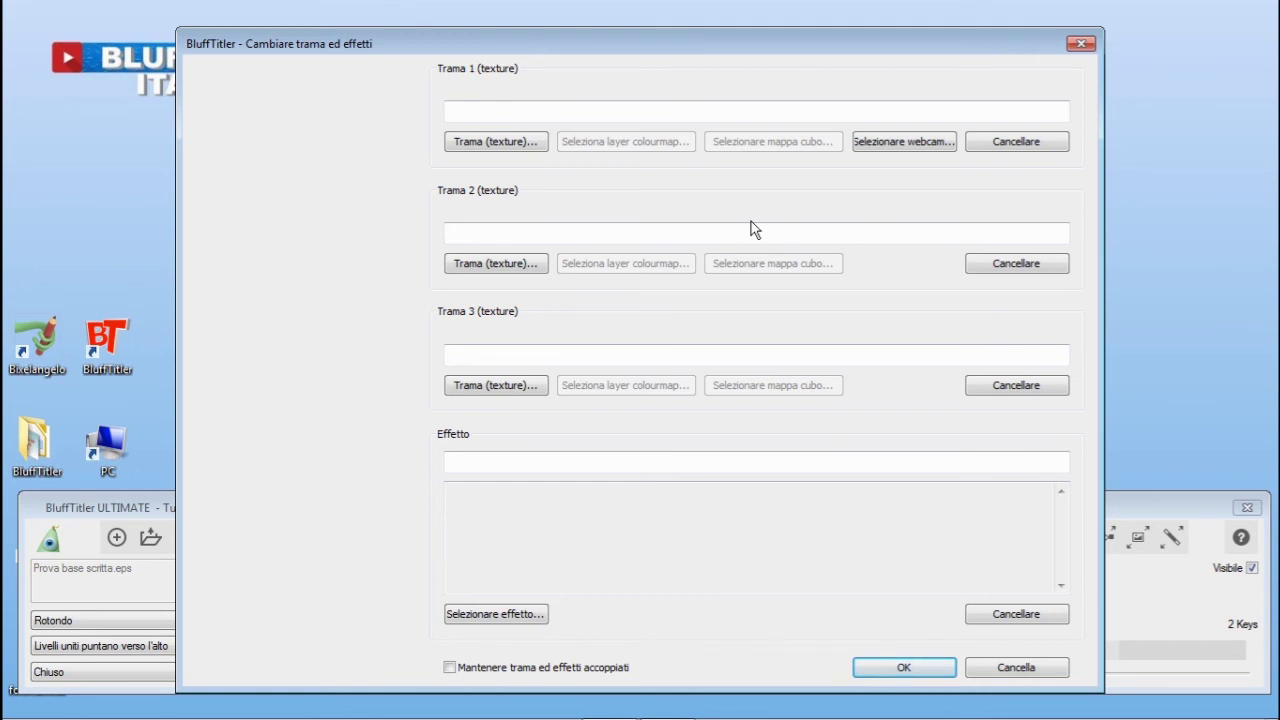
pyautogui.click(1082, 43)
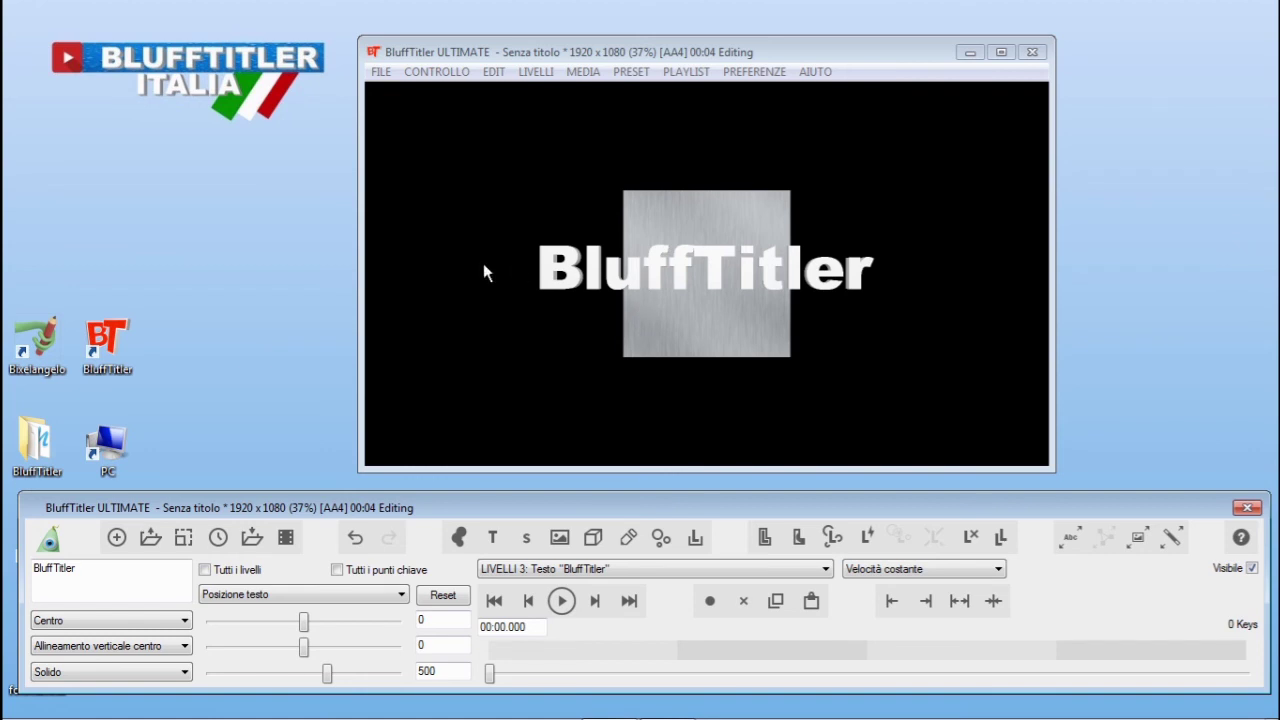
# Step: Apply Bricks.jpg as the first texture of the "BluffTitler" text layer
pyautogui.click(582, 72)
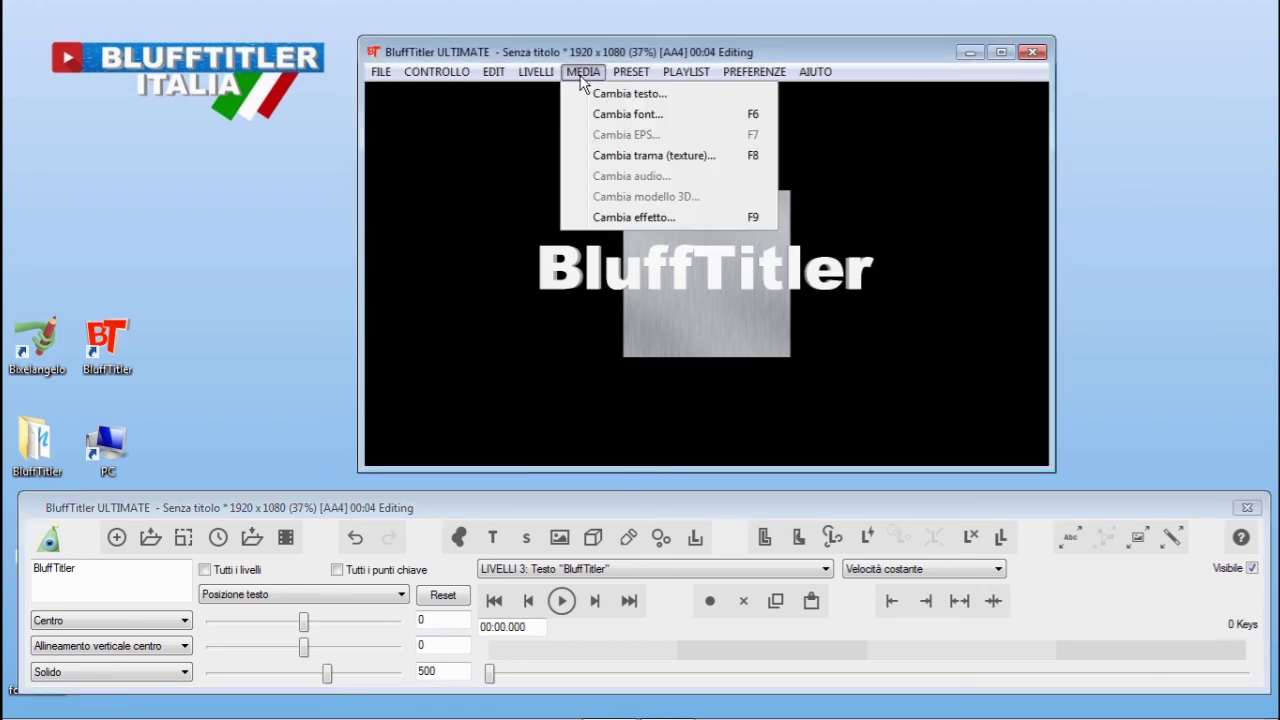
pyautogui.click(601, 158)
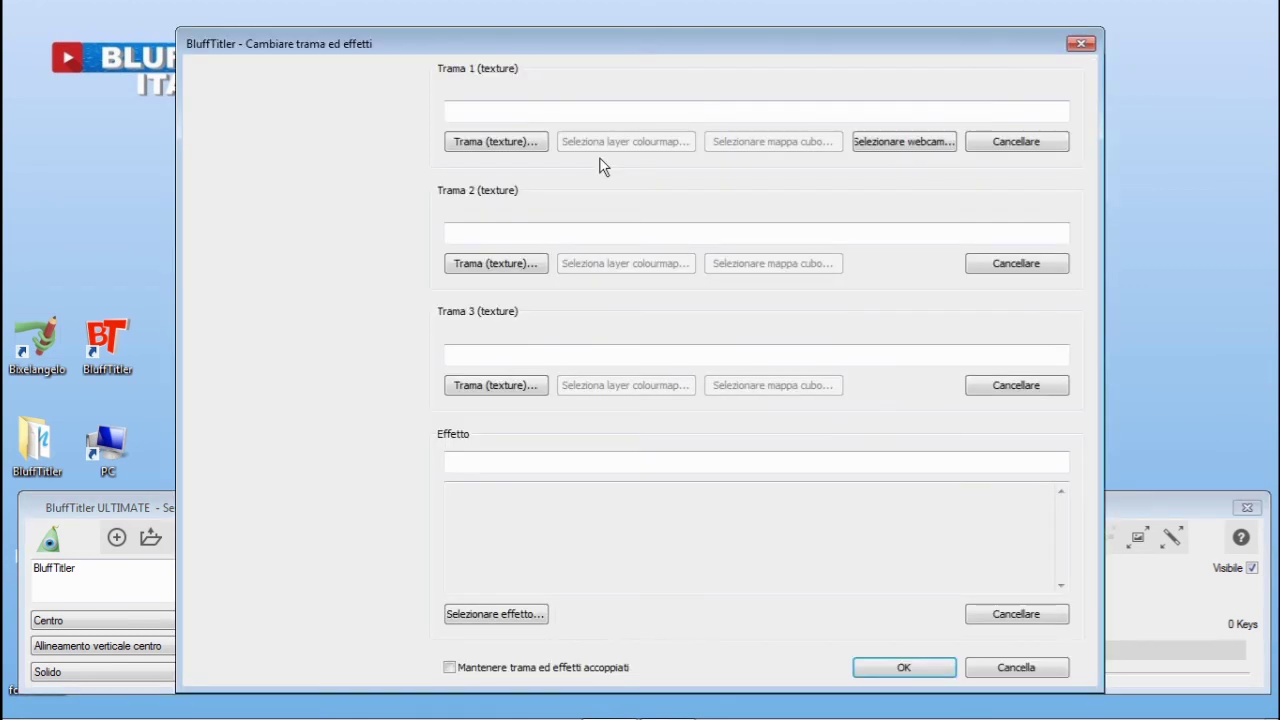
pyautogui.click(537, 145)
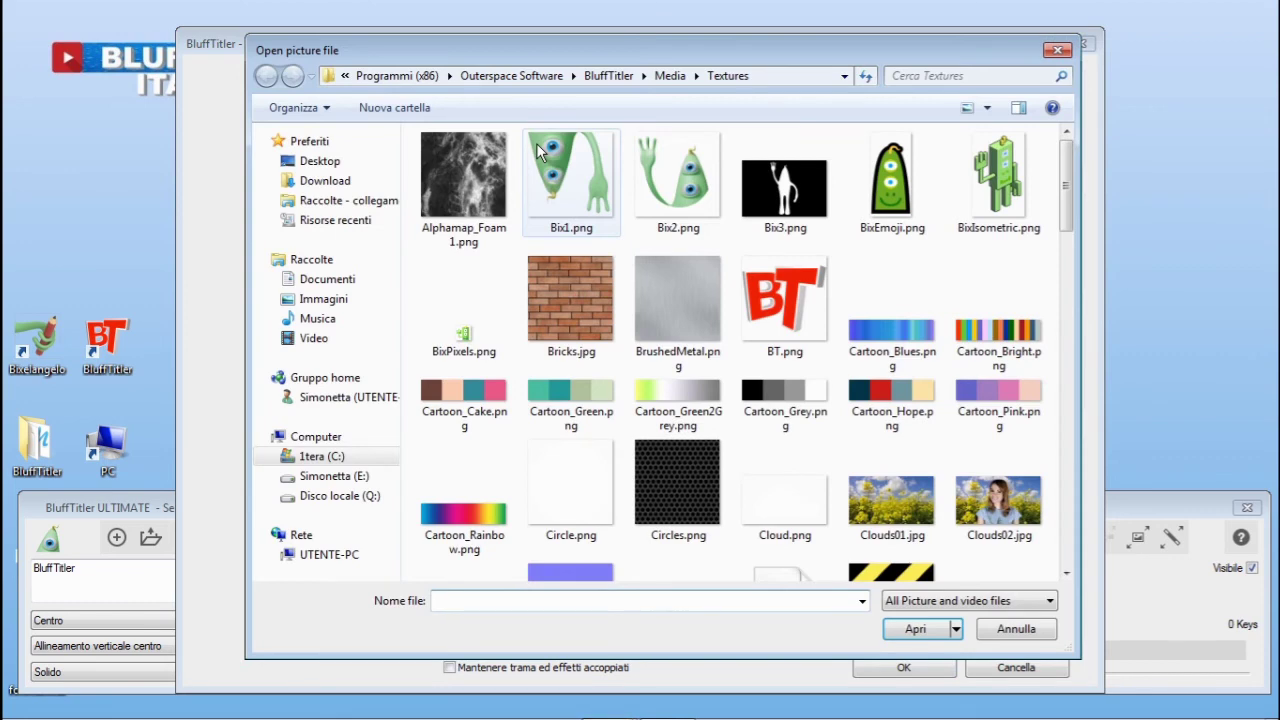
pyautogui.doubleClick(556, 325)
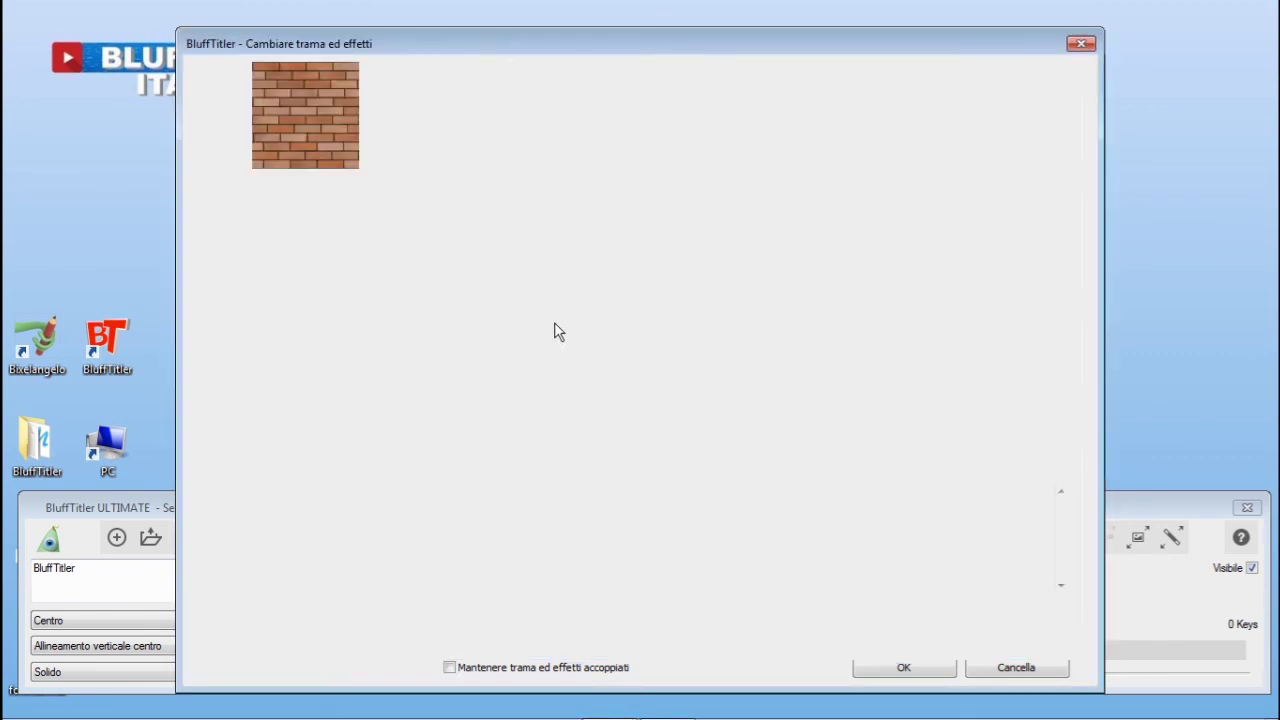
pyautogui.click(903, 667)
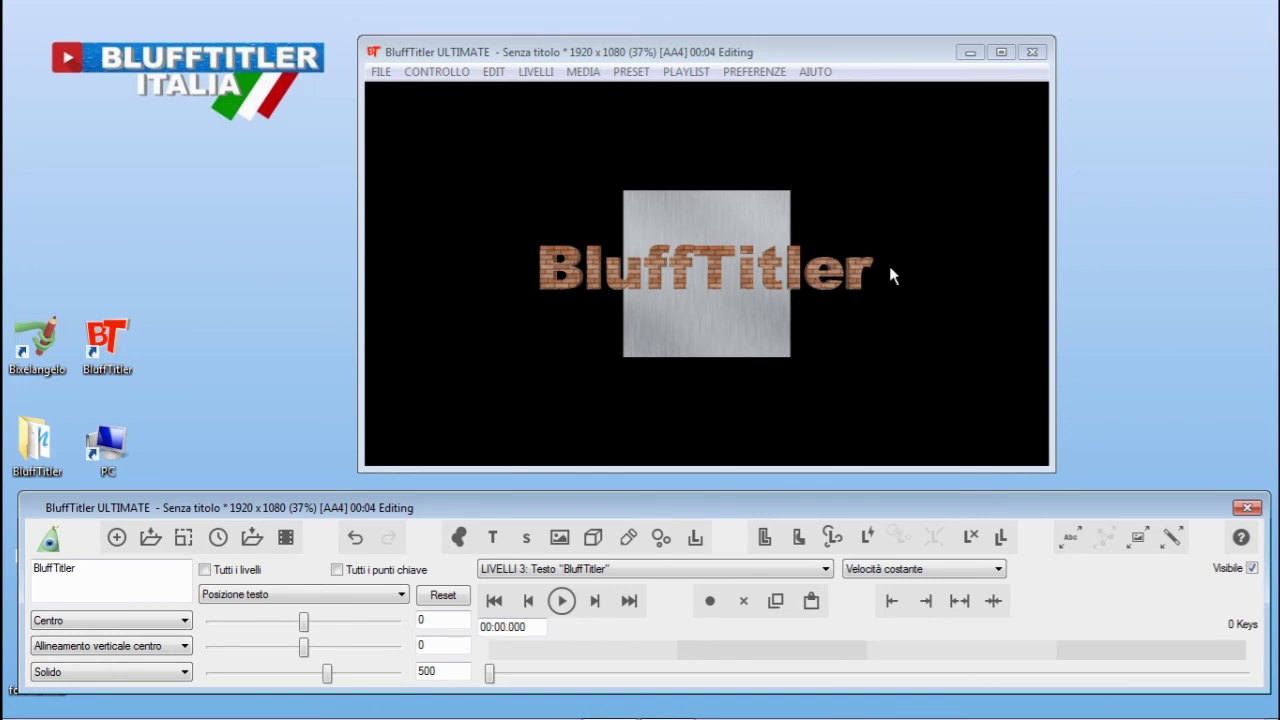
# Step: Replace the first texture of the BrushedMetal.png picture layer with Cracks_Normalmap.png
pyautogui.click(812, 568)
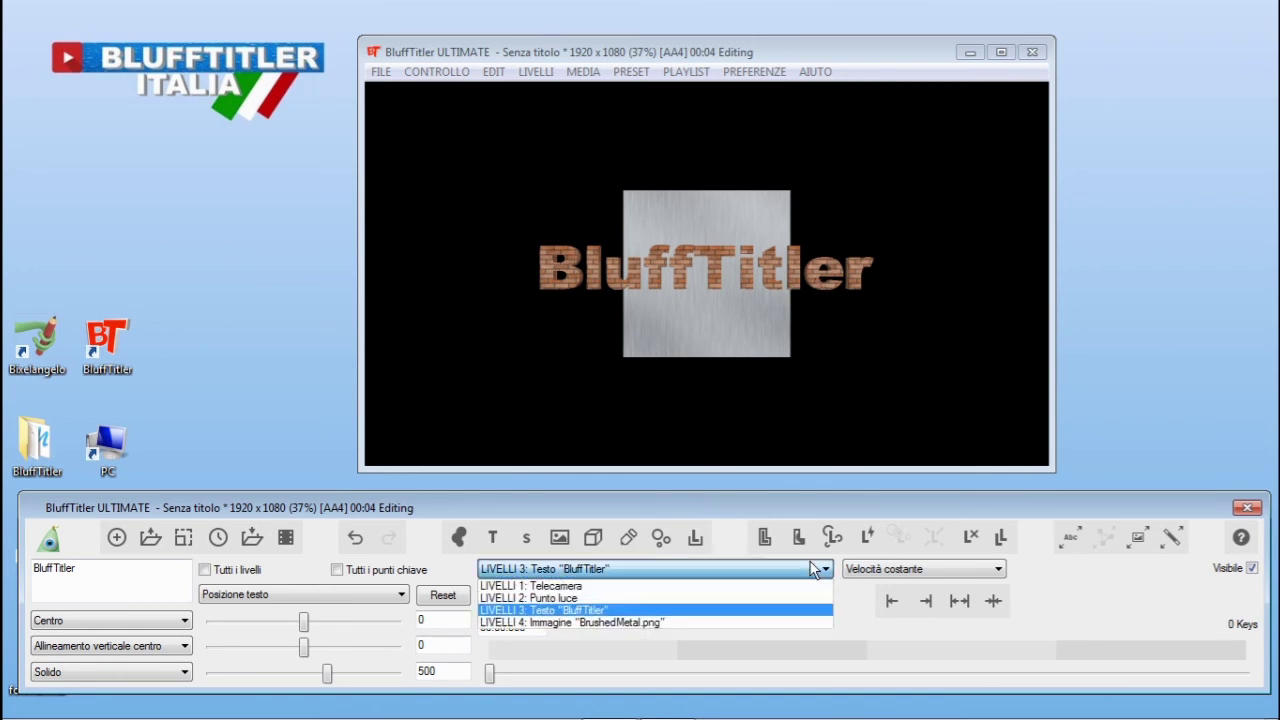
pyautogui.click(659, 621)
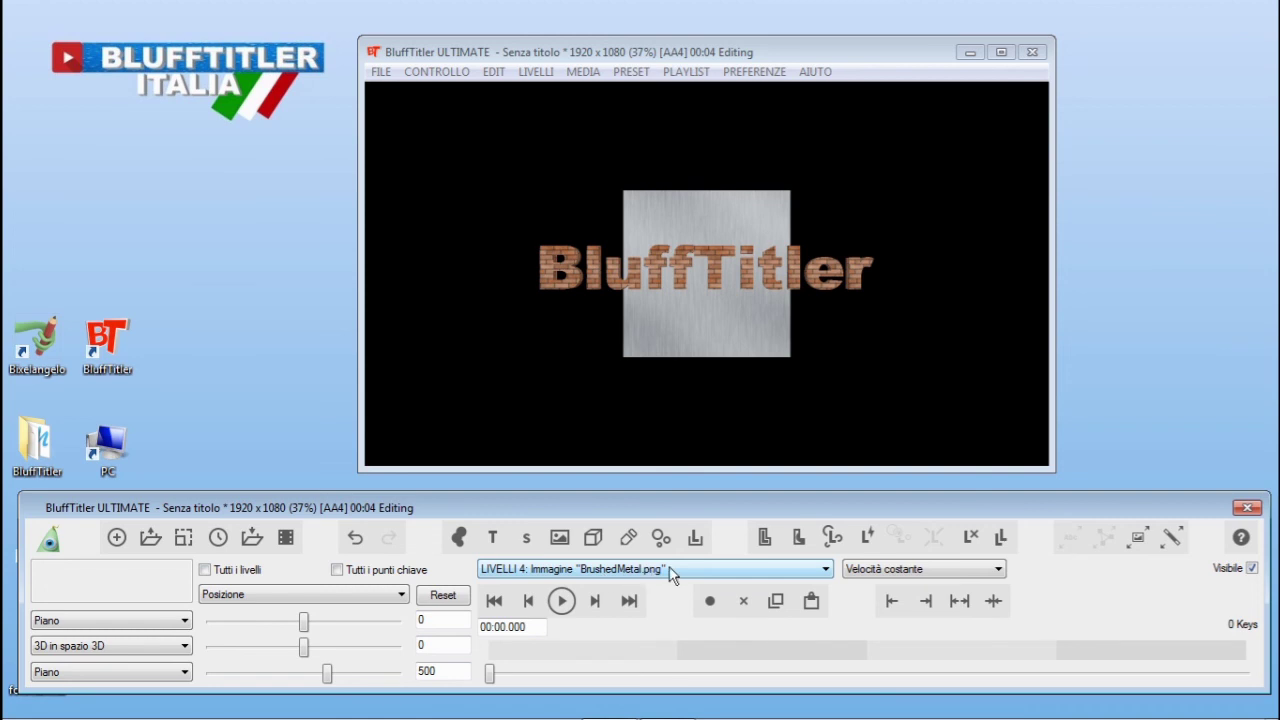
pyautogui.click(578, 73)
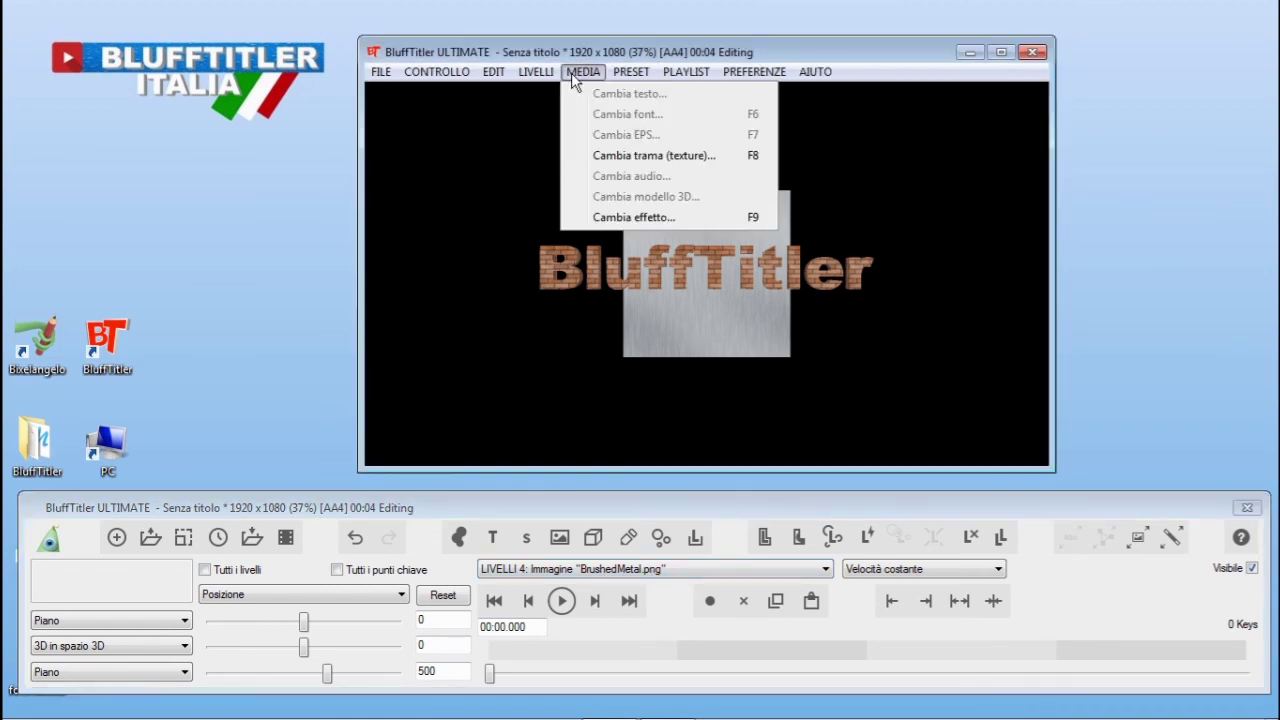
pyautogui.click(645, 157)
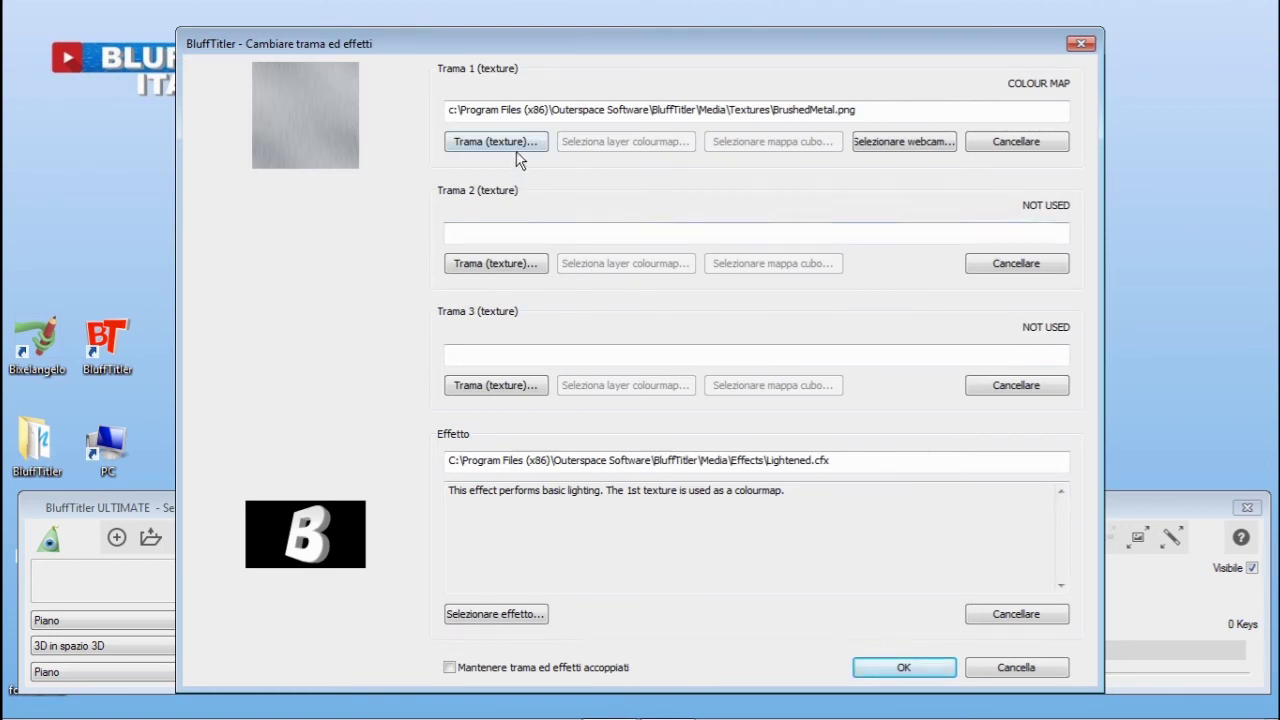
pyautogui.click(496, 141)
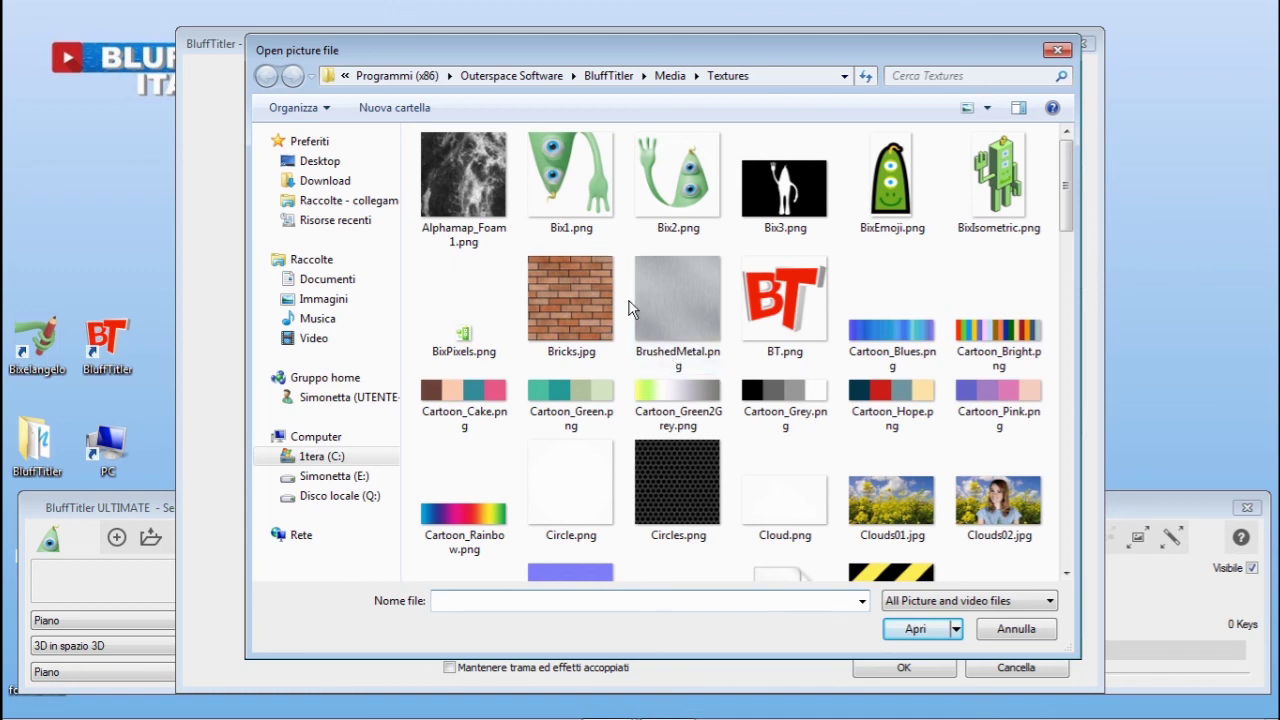
pyautogui.scroll(-3, 1065, 171)
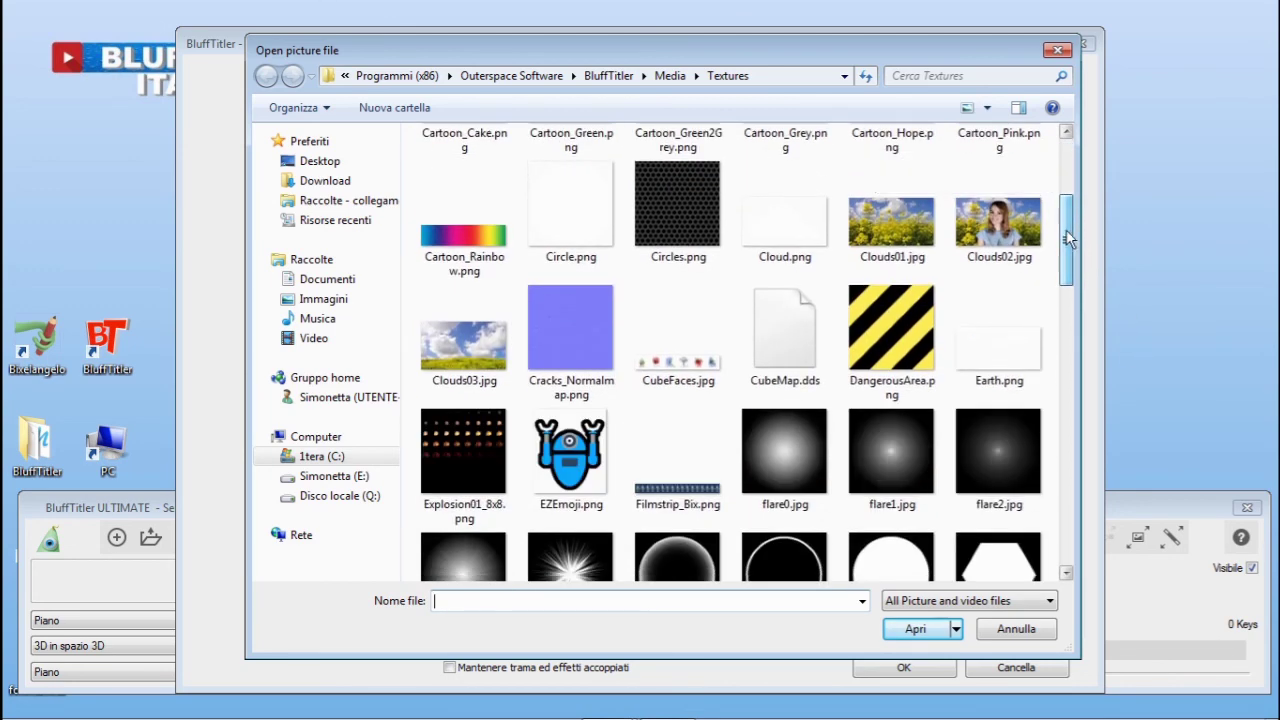
pyautogui.doubleClick(575, 323)
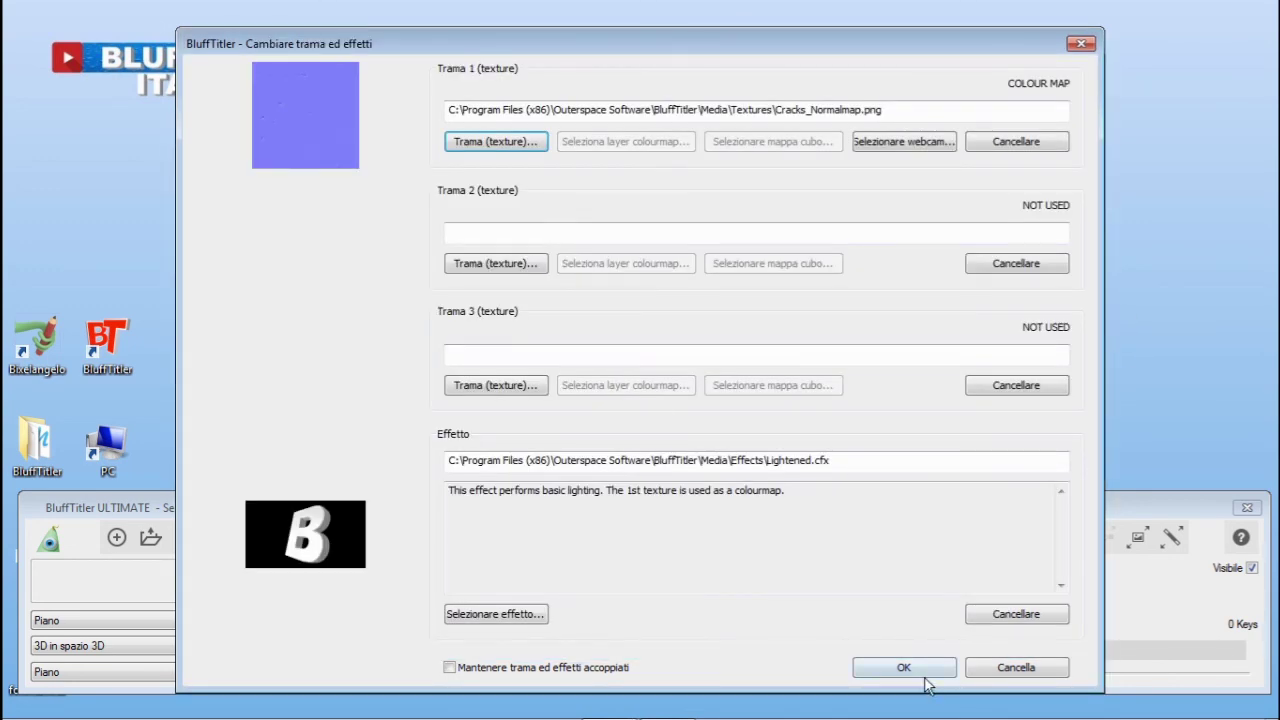
pyautogui.click(924, 678)
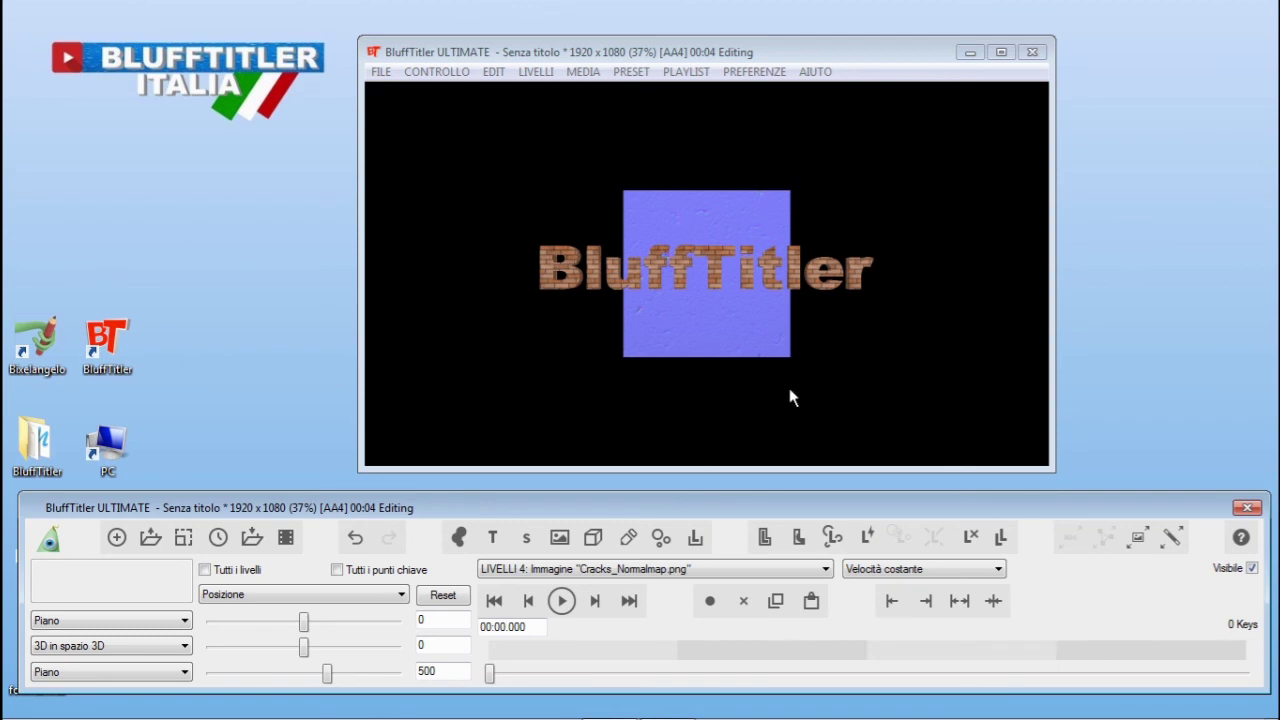
# Step: Select the "BluffTitler" text layer and bring up its media-changing commands
pyautogui.click(738, 569)
pyautogui.click(685, 605)
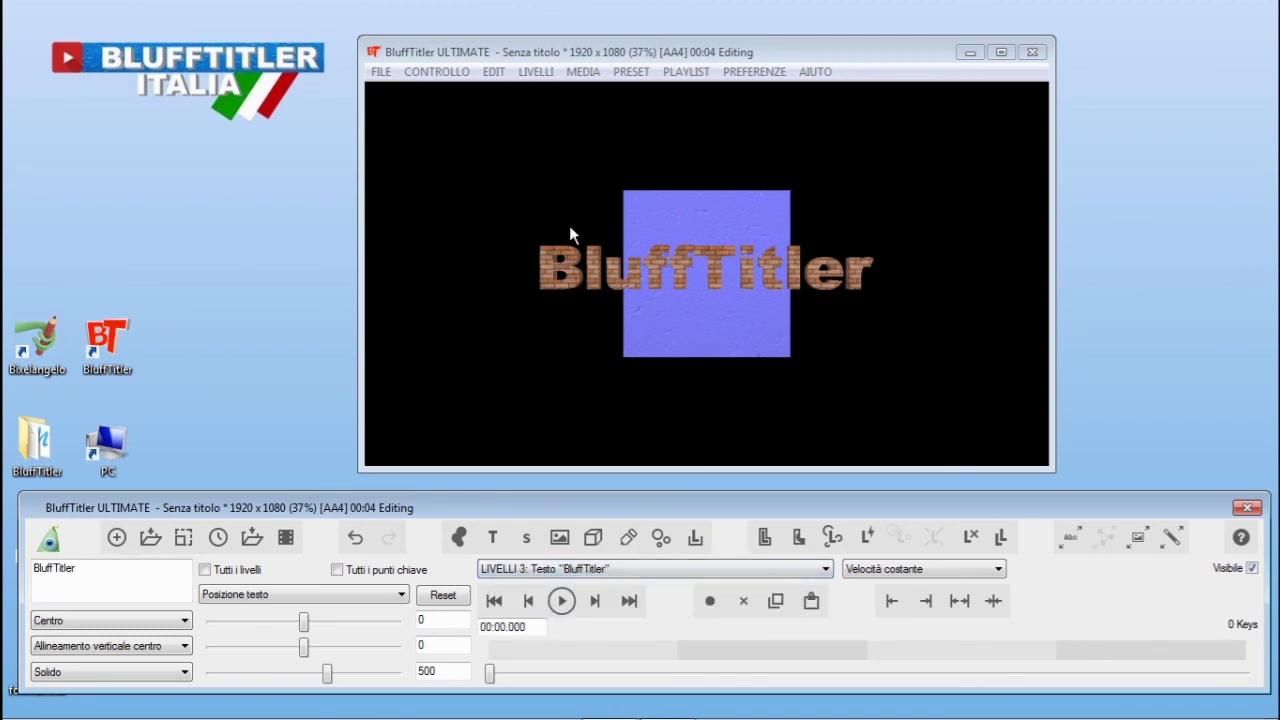
pyautogui.click(583, 72)
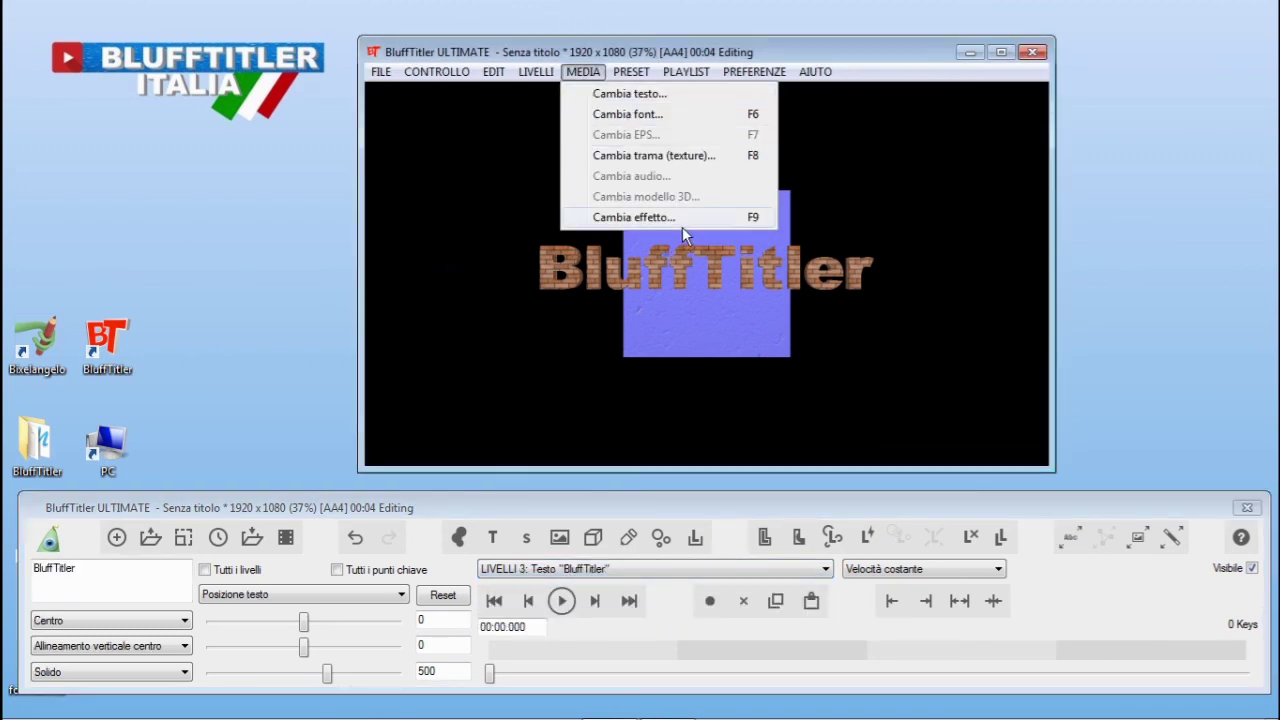